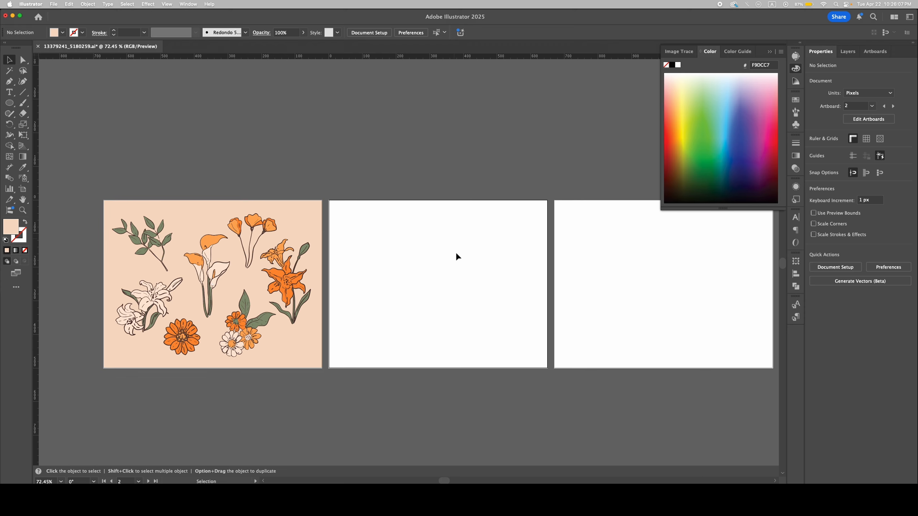
# Step: Copy the orange lily group, paste it onto the blank second artboard with the regular paste, and undo the paste
pyautogui.moveTo(291, 283); pyautogui.dragTo(320, 289)
pyautogui.press('super+z')
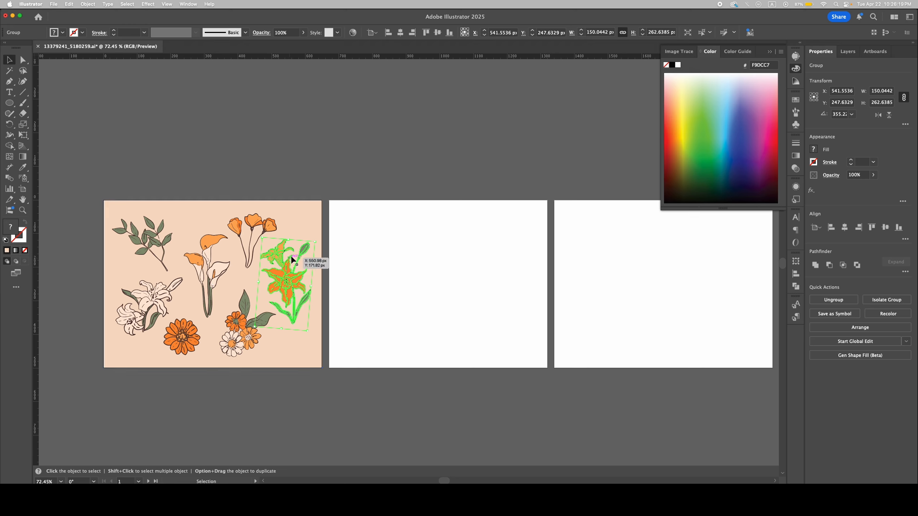
pyautogui.press('a')
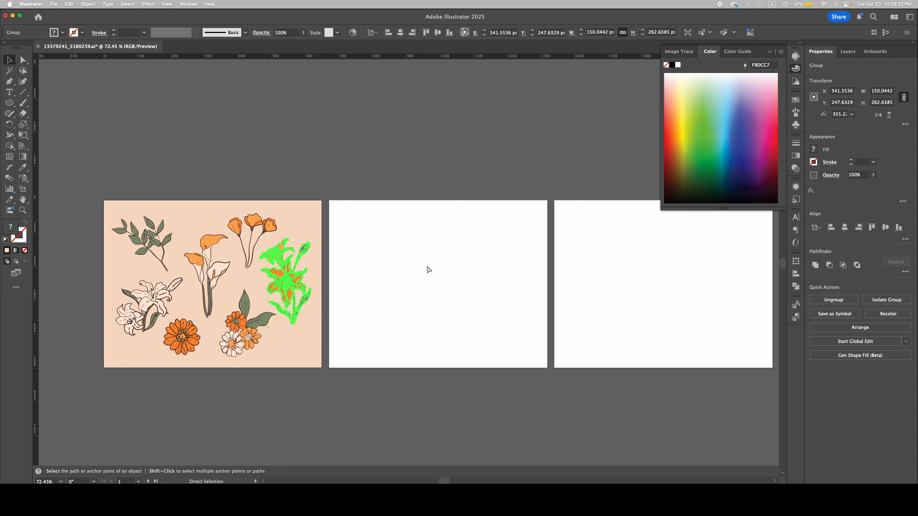
pyautogui.press('super+c')
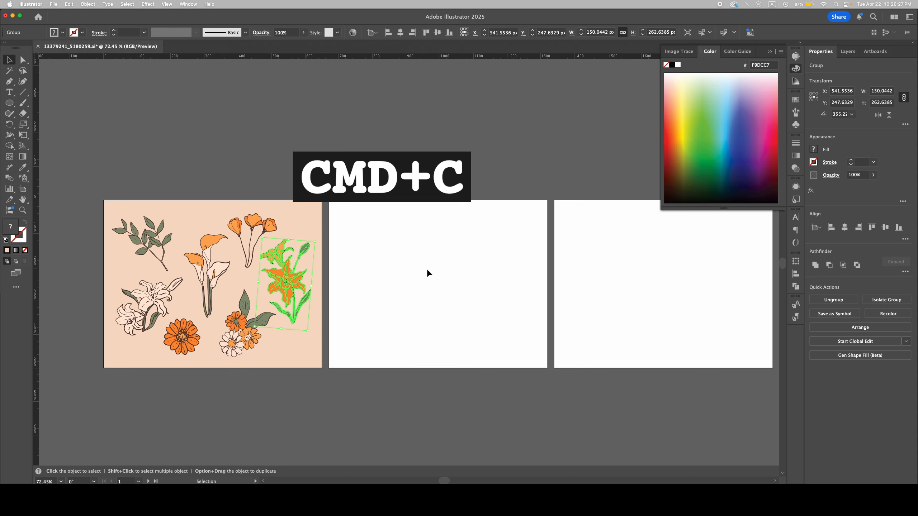
pyautogui.click(426, 269)
pyautogui.hscroll(3, 428, 269)
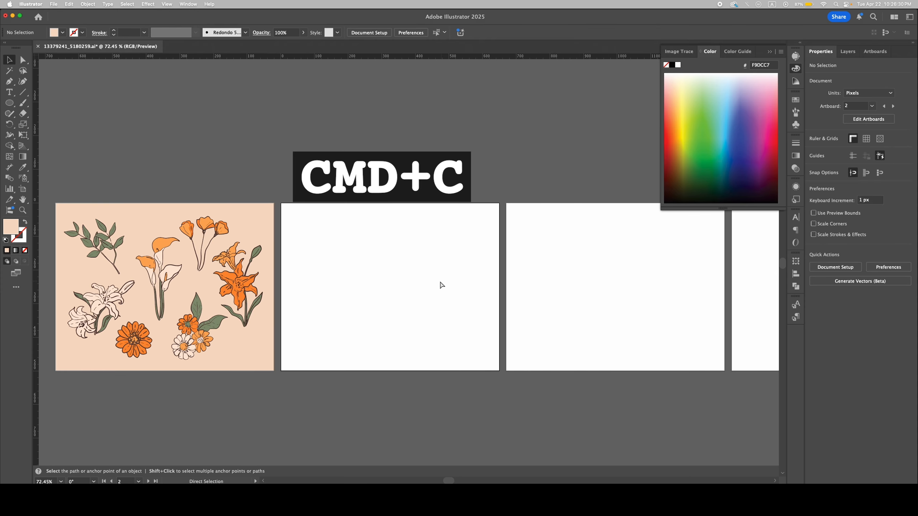
pyautogui.press('super+v')
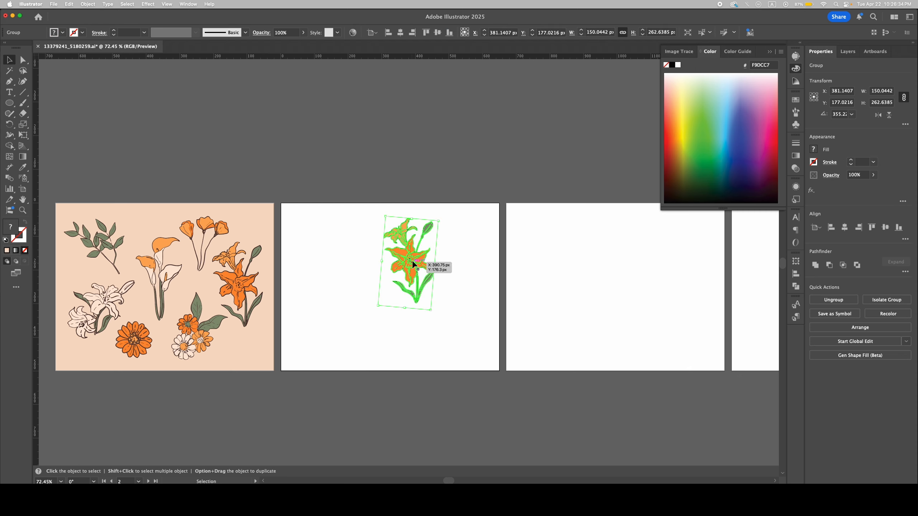
pyautogui.press('a')
pyautogui.press('super+z')
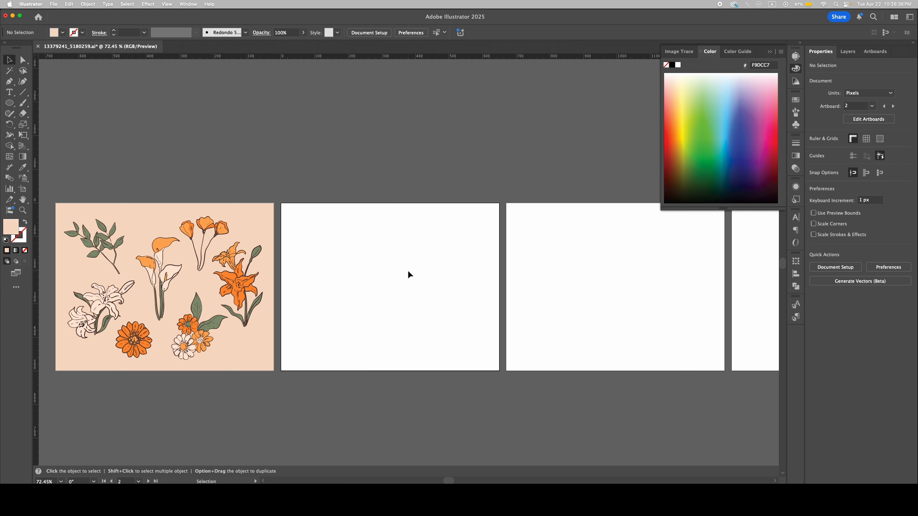
# Step: Examine the top corner of the second artboard up close and compare its ruler origin with that of the first artboard
pyautogui.press('space')
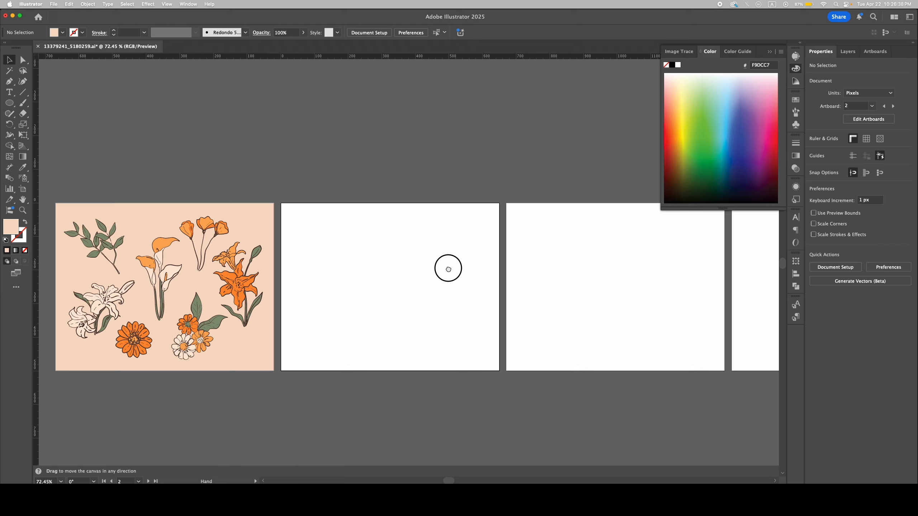
pyautogui.moveTo(449, 268); pyautogui.dragTo(430, 263)
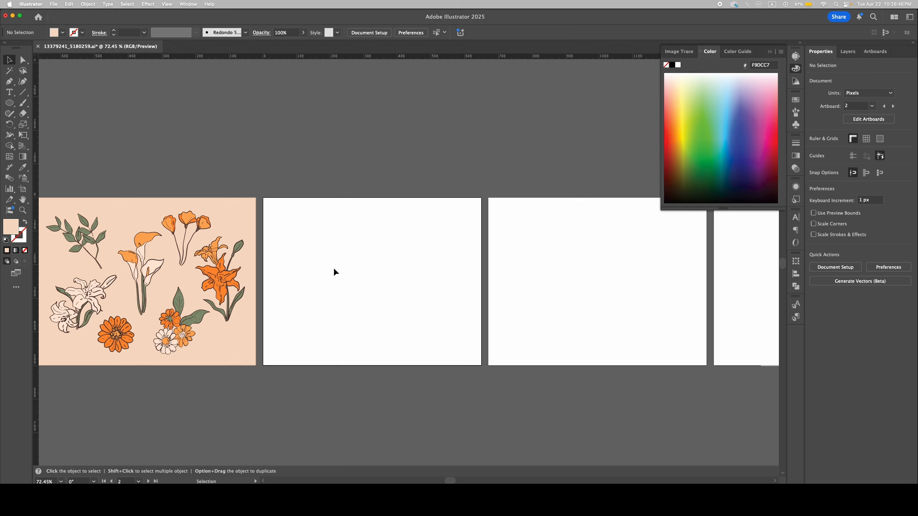
pyautogui.press('super+space')
pyautogui.moveTo(261, 198); pyautogui.dragTo(359, 197)
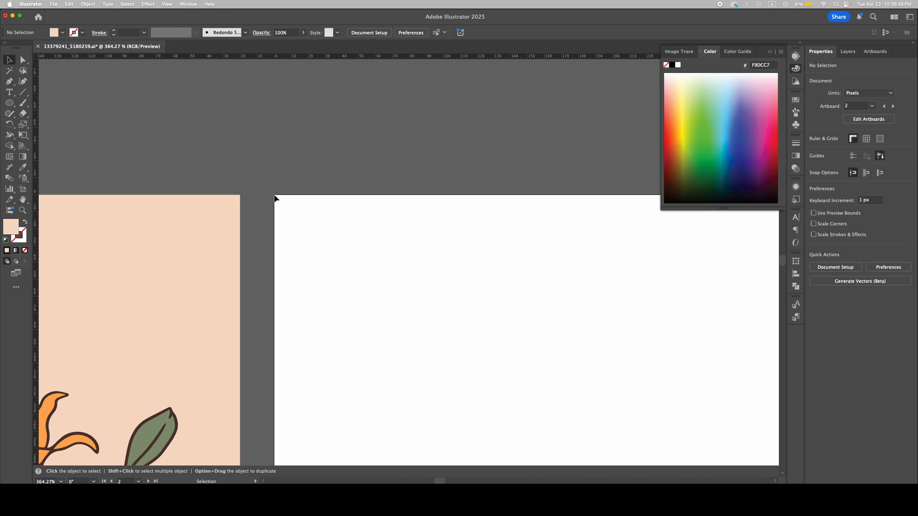
pyautogui.press('super+space')
pyautogui.moveTo(278, 197); pyautogui.dragTo(421, 189)
pyautogui.press('super+space')
pyautogui.moveTo(319, 199); pyautogui.dragTo(279, 218)
pyautogui.click(324, 219)
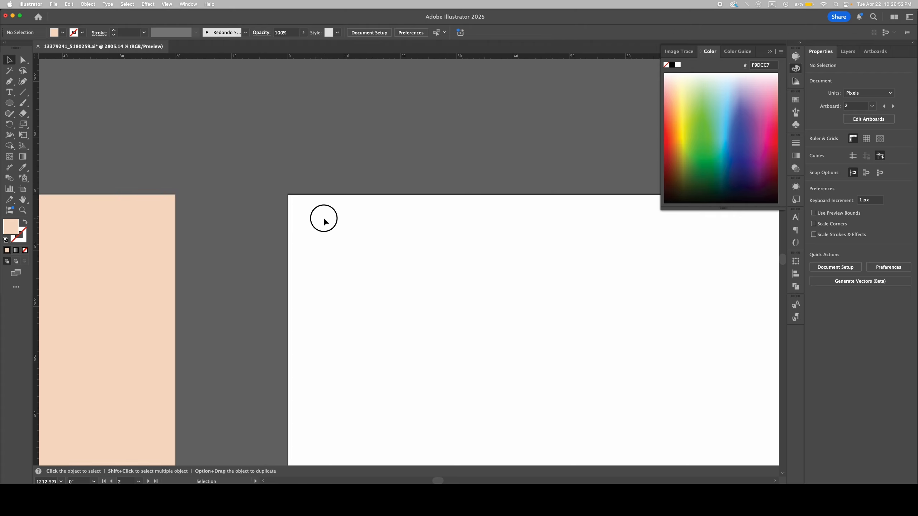
pyautogui.click(139, 257)
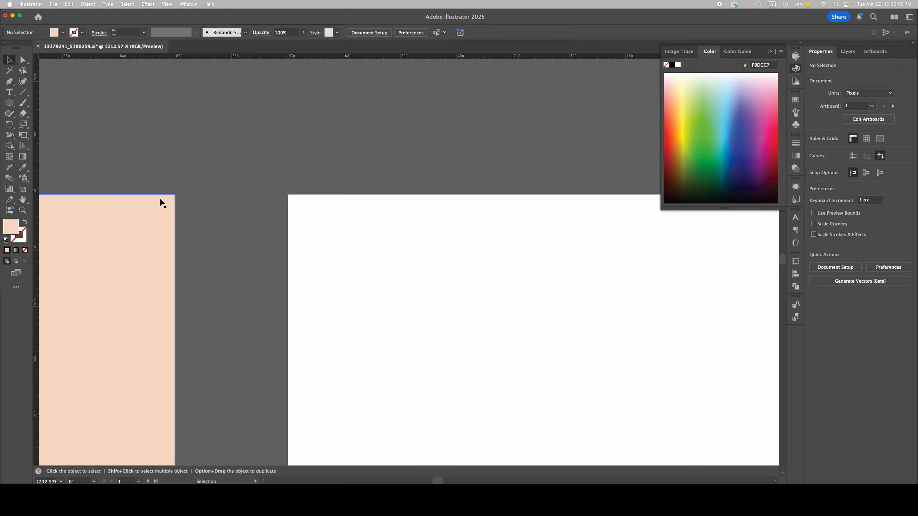
pyautogui.click(164, 217)
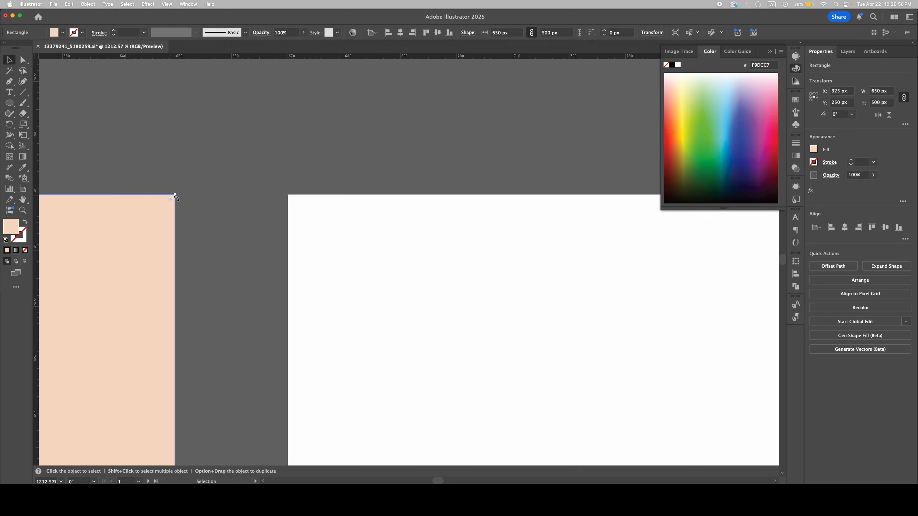
pyautogui.click(303, 221)
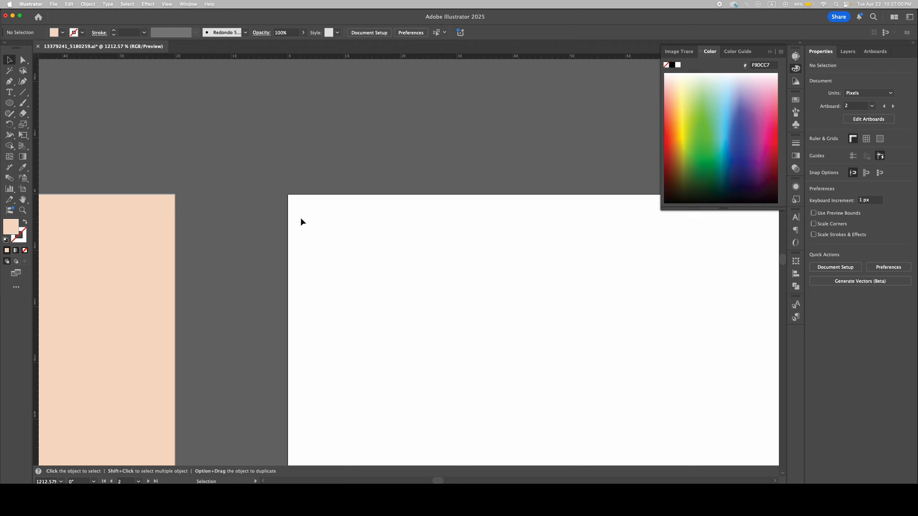
pyautogui.click(153, 248)
pyautogui.click(303, 229)
# Step: Copy the orange lily group from the first artboard and paste it in front at the same position on the second artboard
pyautogui.moveTo(411, 246); pyautogui.dragTo(376, 269)
pyautogui.moveTo(441, 314); pyautogui.dragTo(364, 273)
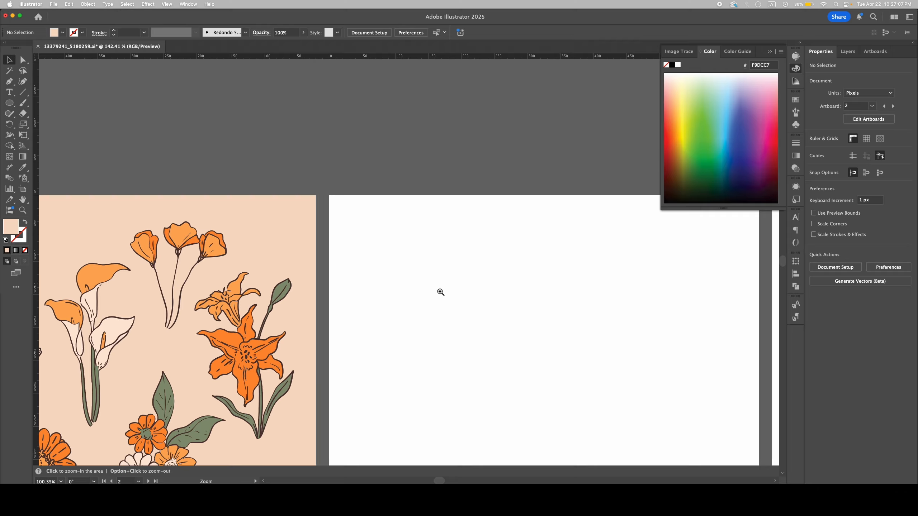
pyautogui.moveTo(441, 291); pyautogui.dragTo(430, 292)
pyautogui.moveTo(449, 231); pyautogui.dragTo(327, 187)
pyautogui.click(332, 147)
pyautogui.click(199, 295)
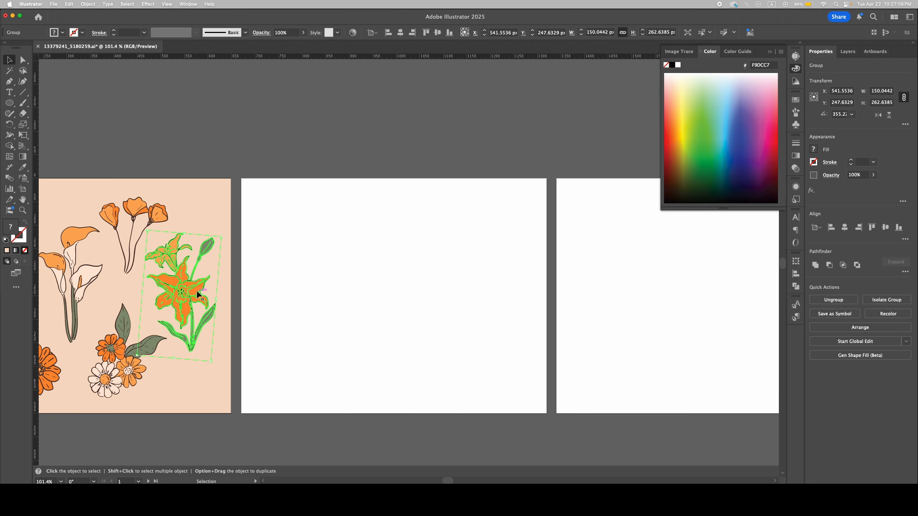
pyautogui.press('a')
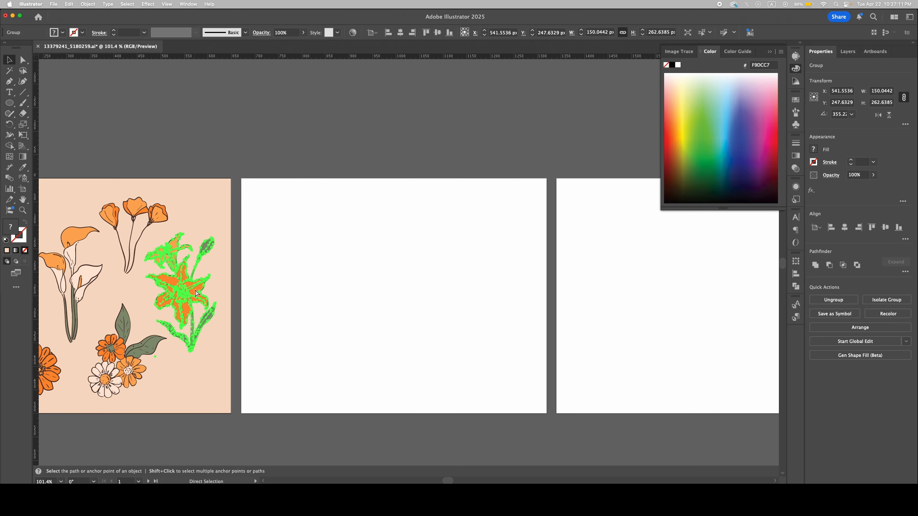
pyautogui.press('super+c')
pyautogui.press('v')
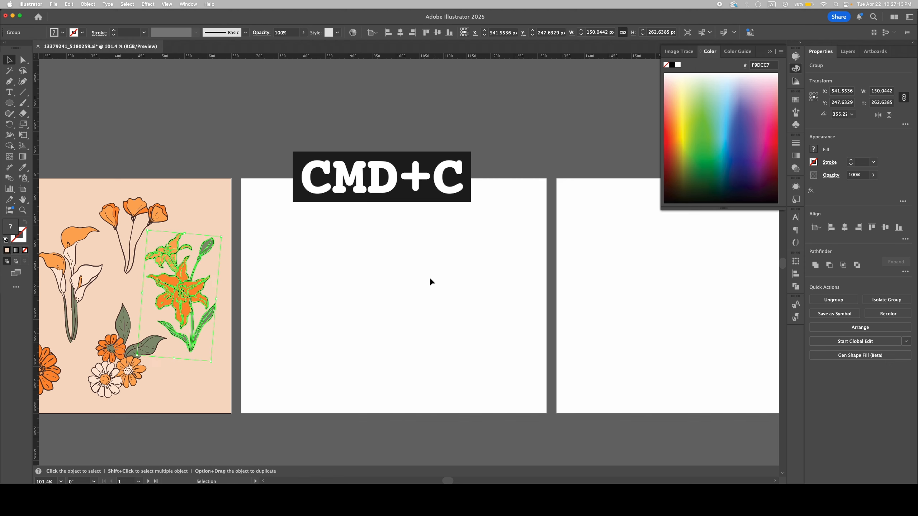
pyautogui.click(505, 262)
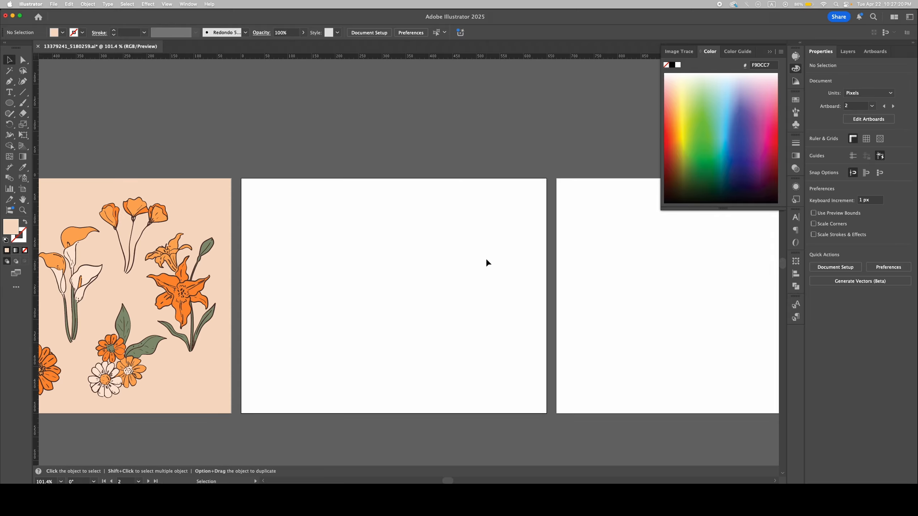
pyautogui.press('super+f')
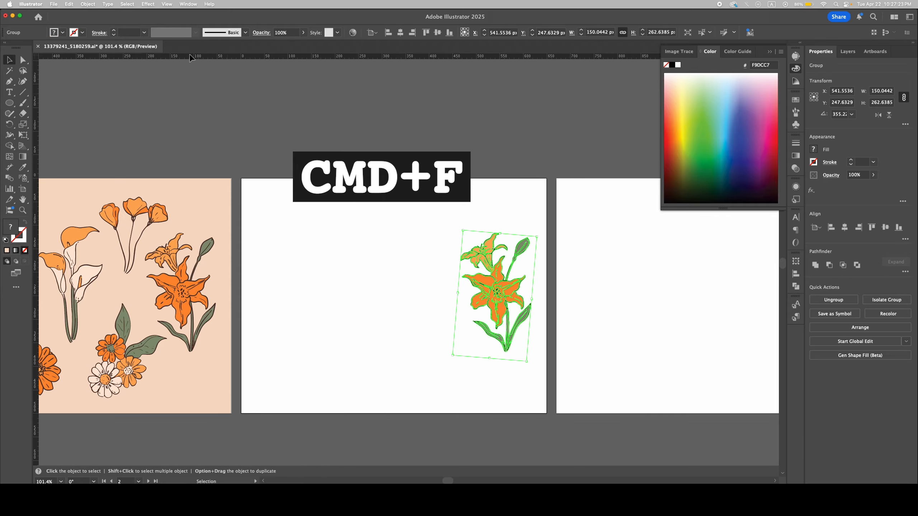
pyautogui.click(70, 4)
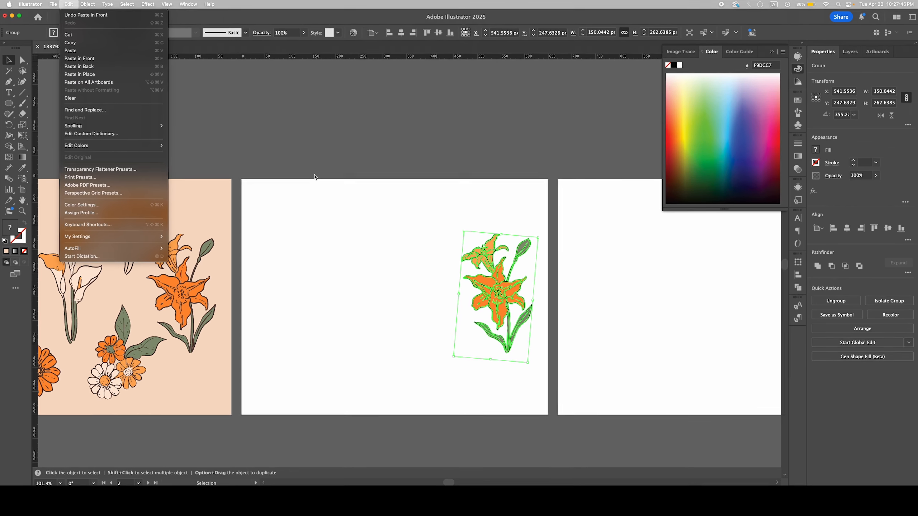
pyautogui.click(456, 199)
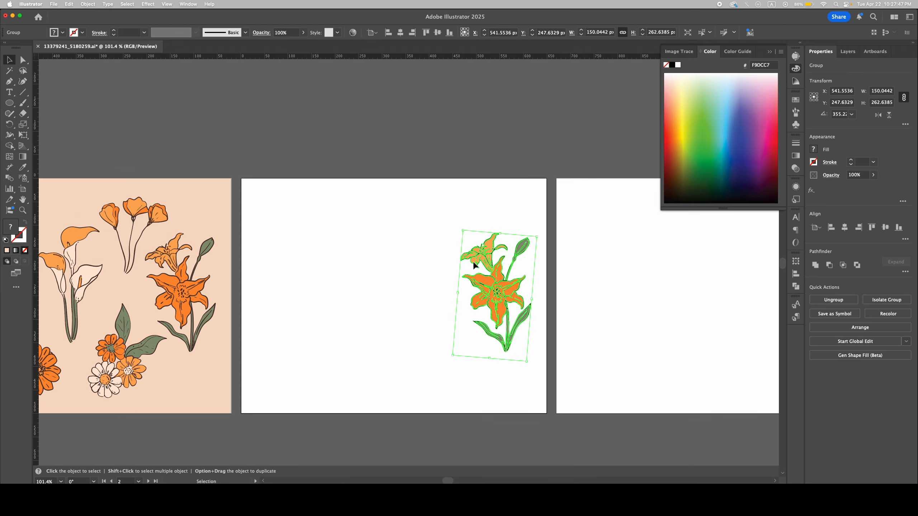
# Step: Draw a peach rectangle about 146 by 94 px in the right half of the third artboard
pyautogui.moveTo(521, 224); pyautogui.dragTo(449, 231)
pyautogui.click(450, 229)
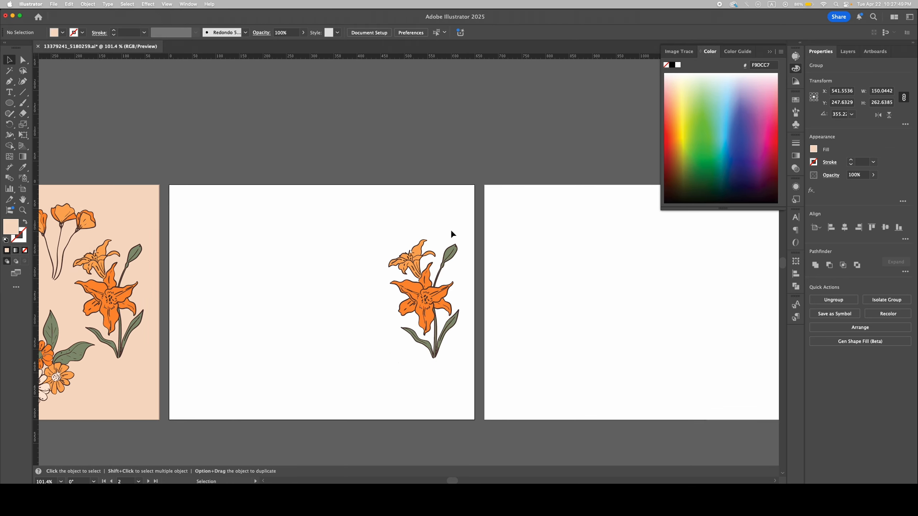
pyautogui.moveTo(379, 229); pyautogui.dragTo(361, 229)
pyautogui.click(9, 103)
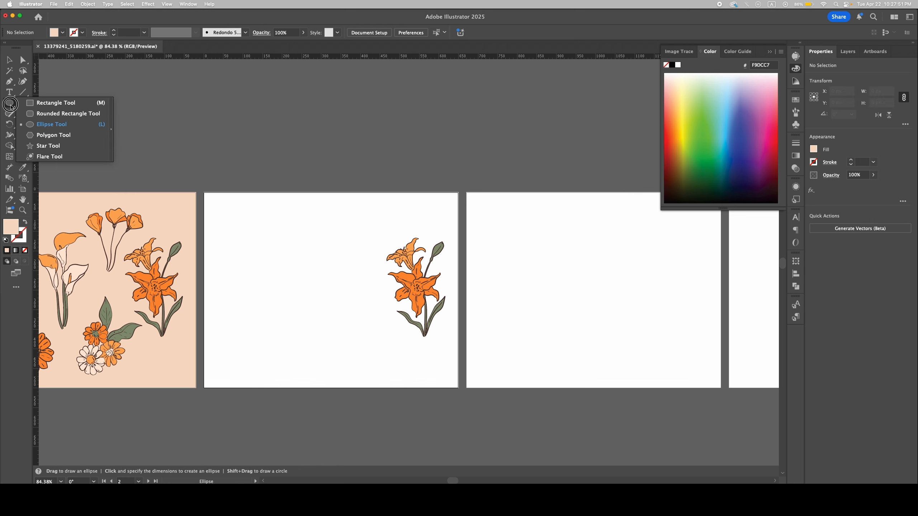
pyautogui.click(40, 101)
pyautogui.moveTo(359, 268); pyautogui.dragTo(444, 301)
pyautogui.press('super+z')
pyautogui.moveTo(653, 258)
pyautogui.mouseDown()
pyautogui.moveTo(710, 296)
pyautogui.moveTo(660, 280)
pyautogui.moveTo(597, 279)
pyautogui.mouseUp()
pyautogui.press('v')
pyautogui.click(677, 273)
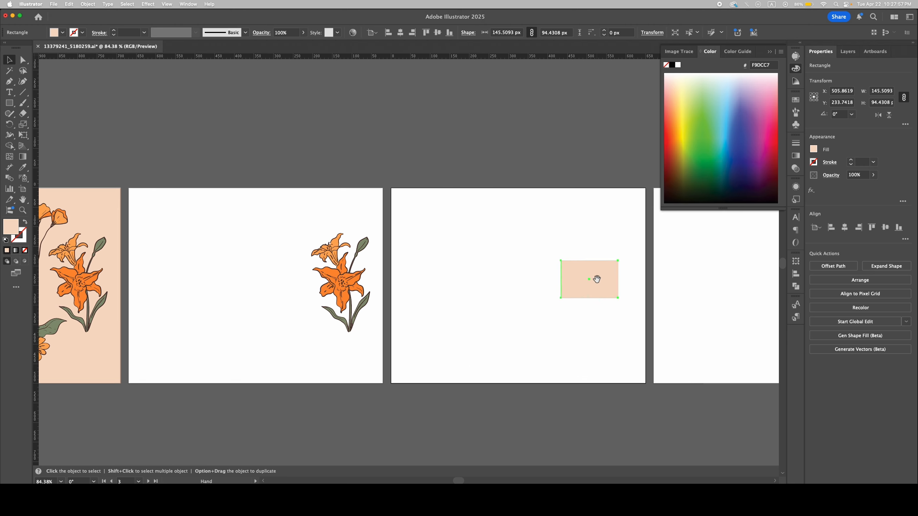
# Step: Paste the lily behind the selected rectangle on the third artboard using Paste in Back, and undo that paste
pyautogui.moveTo(282, 219); pyautogui.dragTo(380, 341)
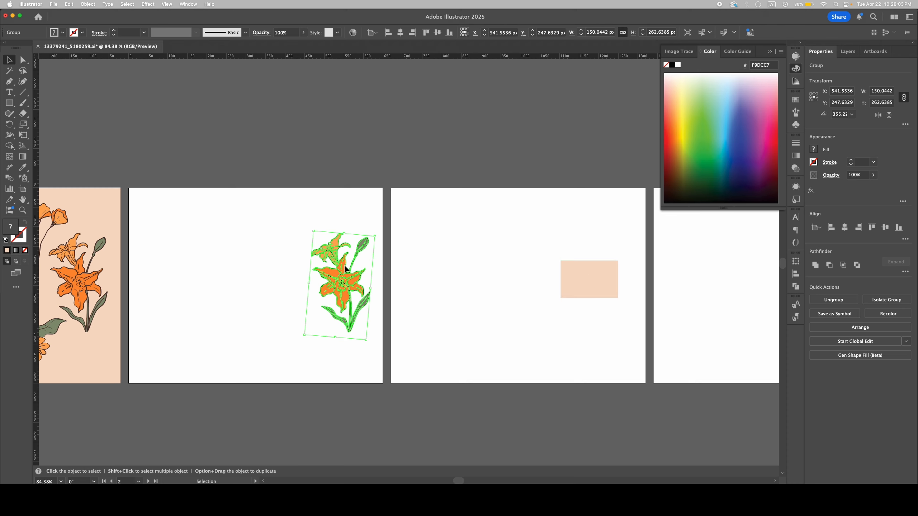
pyautogui.click(513, 259)
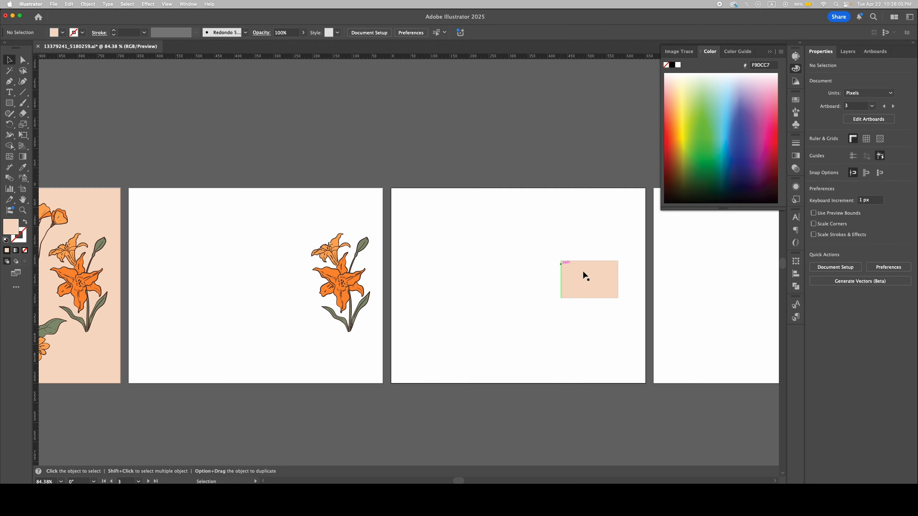
pyautogui.hscroll(3, 563, 293)
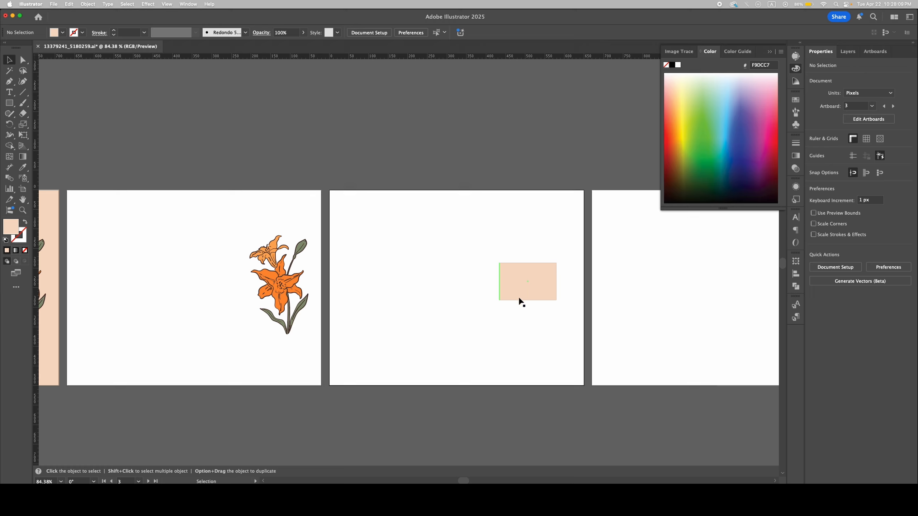
pyautogui.click(523, 279)
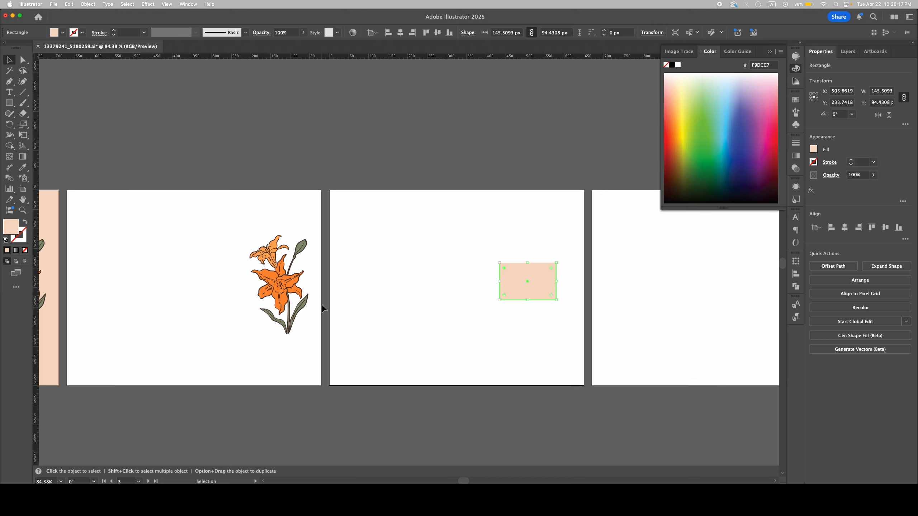
pyautogui.press('super+b')
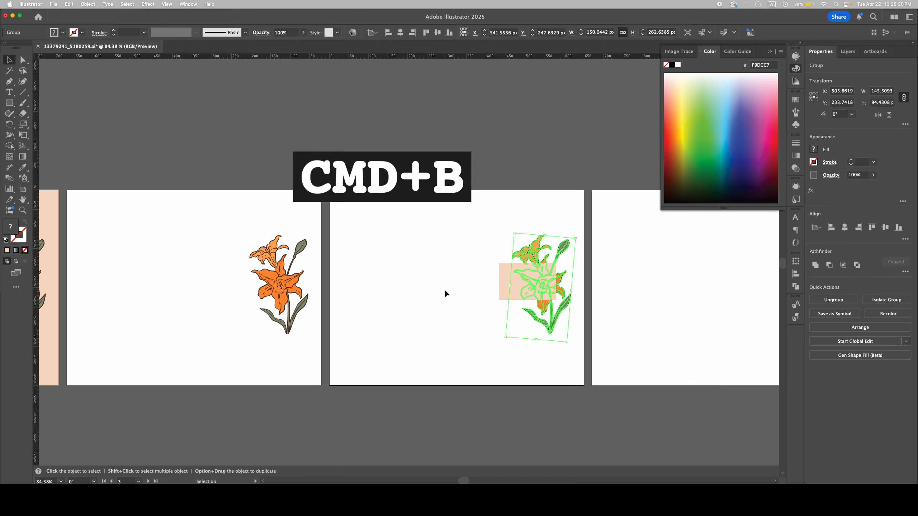
pyautogui.click(617, 269)
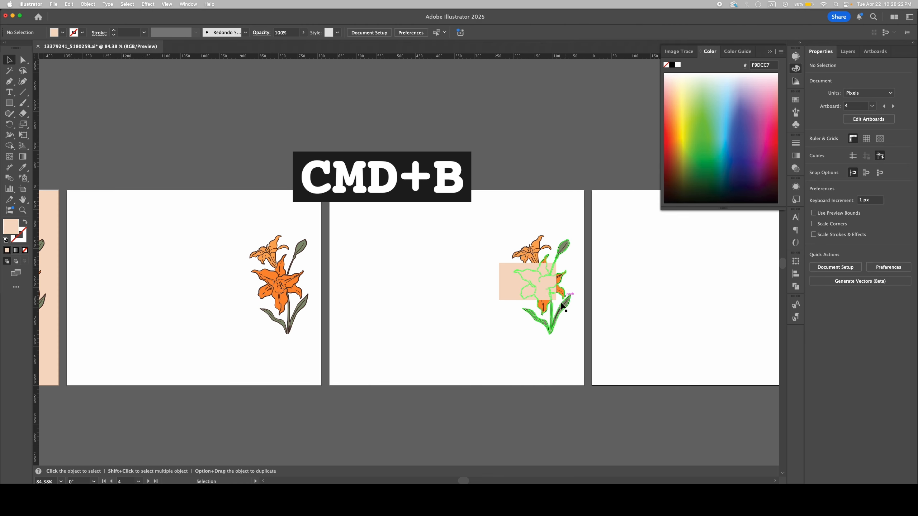
pyautogui.click(458, 335)
pyautogui.press('super+z')
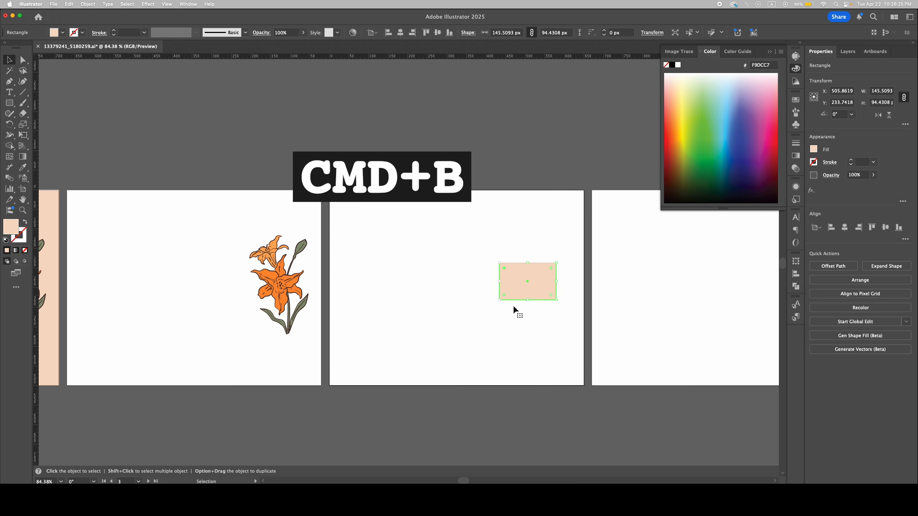
# Step: Paste the lily in front of the rectangle on the third artboard at its original position and deselect it
pyautogui.press('super+f')
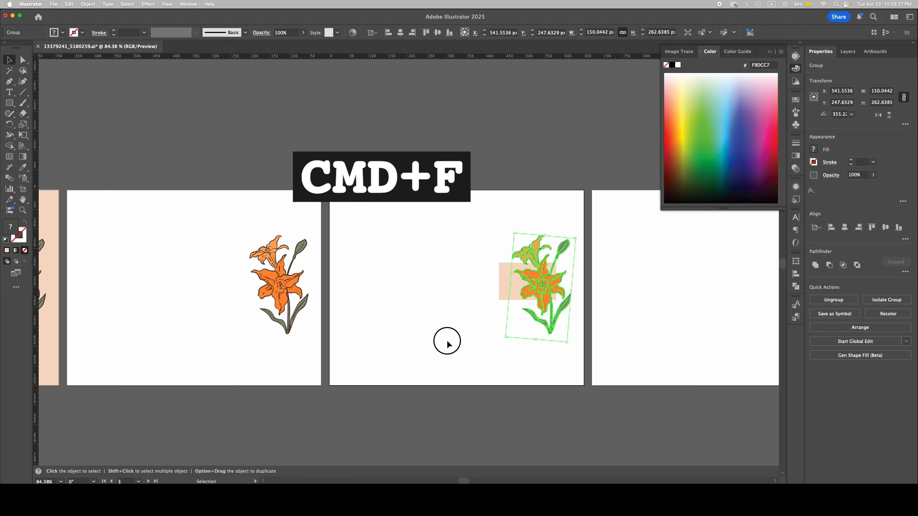
pyautogui.click(447, 344)
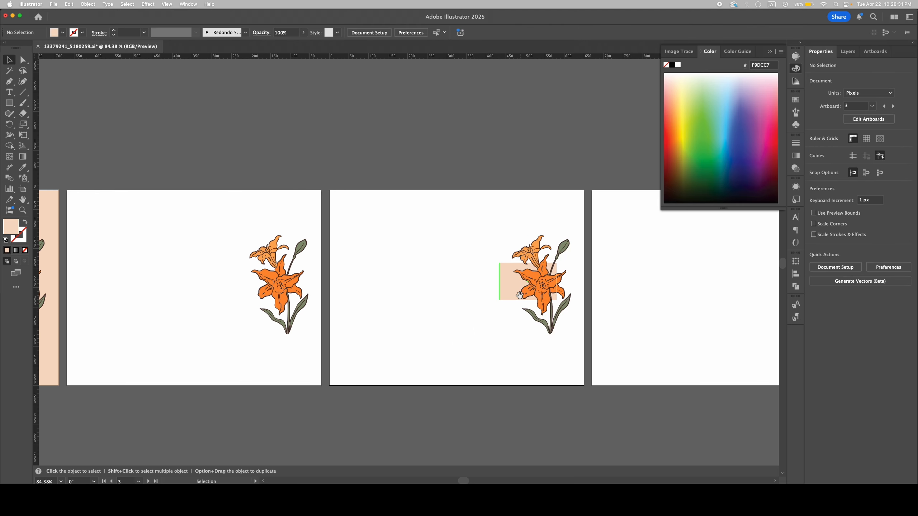
pyautogui.scroll(-2, 519, 295)
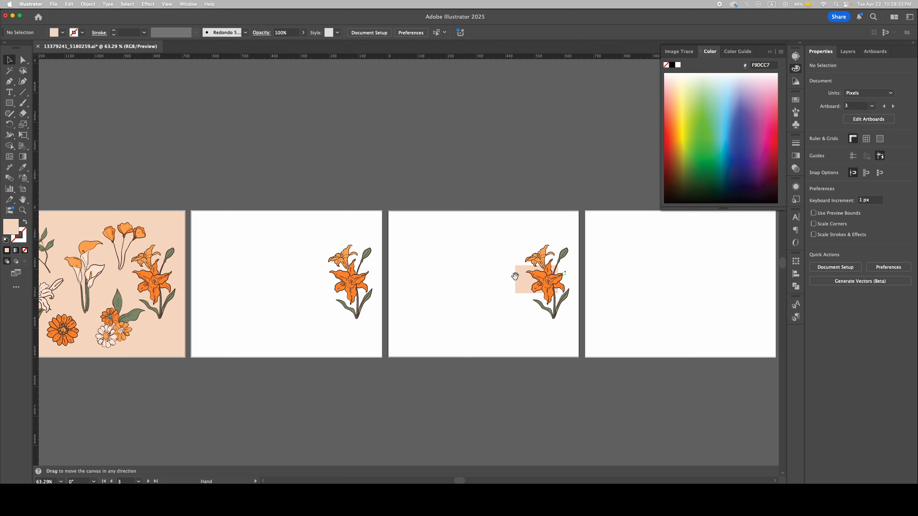
pyautogui.hscroll(5, 515, 277)
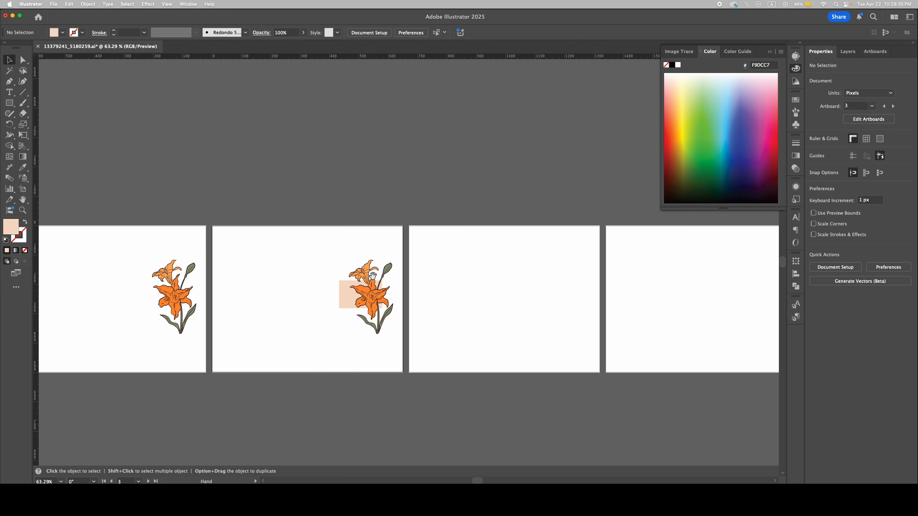
# Step: Compare the pasted lilies on the second and third artboards with the original on the first artboard
pyautogui.scroll(2, 362, 300)
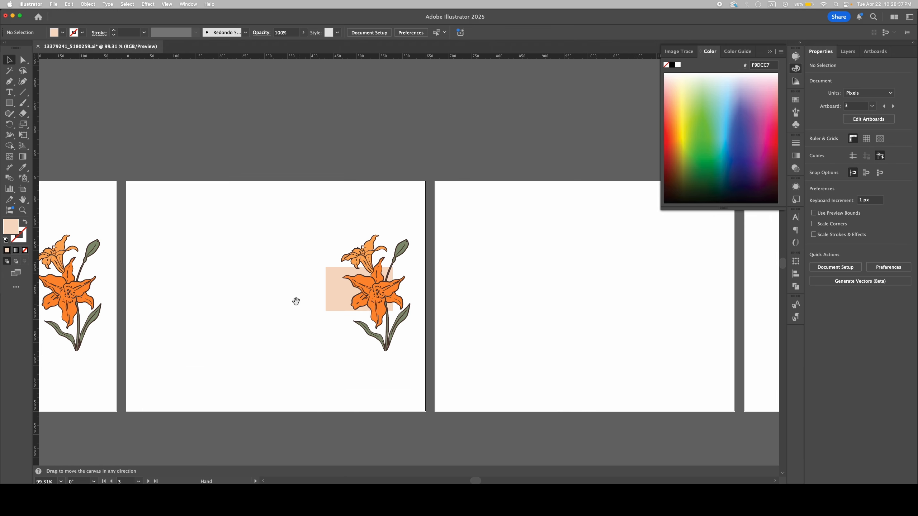
pyautogui.press('z')
pyautogui.press('h')
pyautogui.press('z')
pyautogui.moveTo(424, 284); pyautogui.dragTo(356, 312)
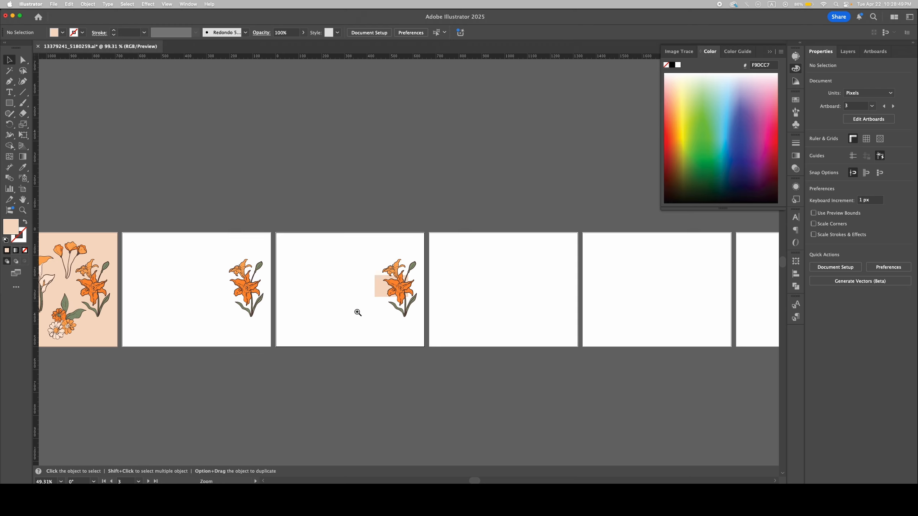
pyautogui.moveTo(279, 318); pyautogui.dragTo(359, 312)
pyautogui.moveTo(247, 290); pyautogui.dragTo(321, 319)
pyautogui.click(321, 319)
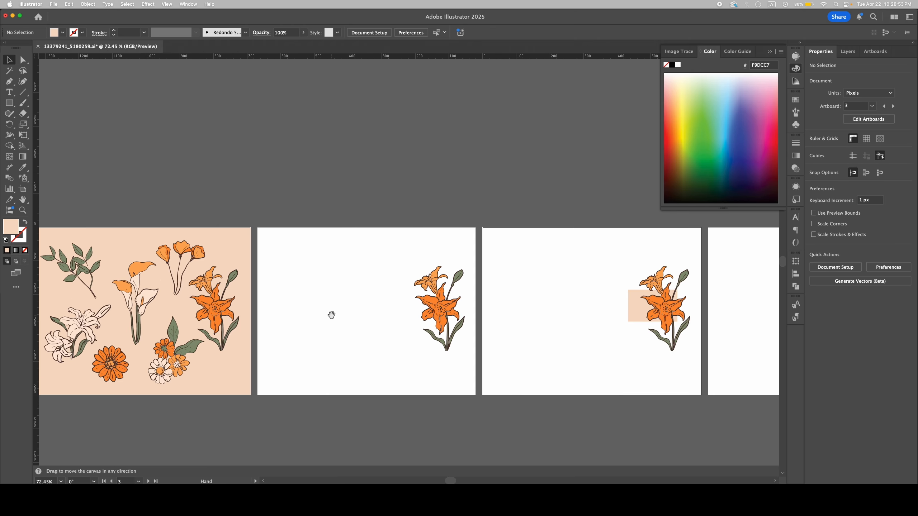
pyautogui.moveTo(286, 291); pyautogui.dragTo(336, 292)
pyautogui.press('v')
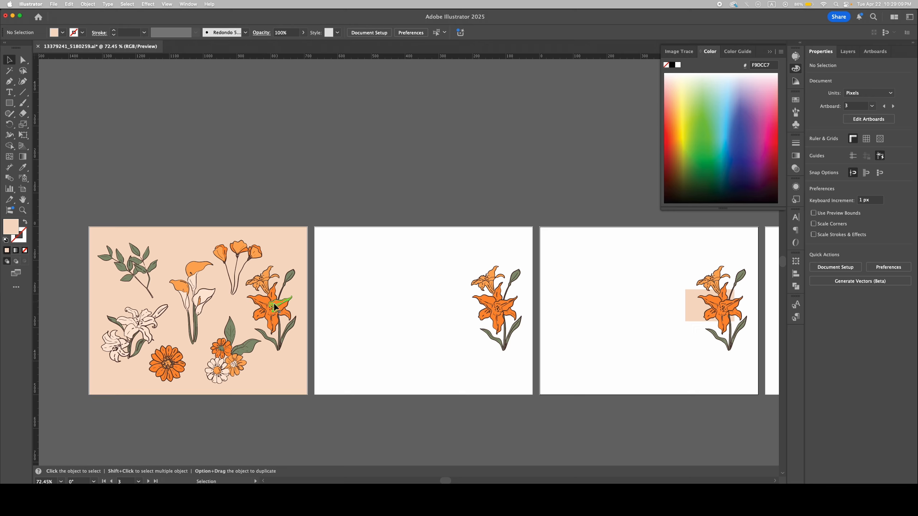
# Step: Select the orange lily group on the first artboard, and make the blank fourth artboard active
pyautogui.click(279, 310)
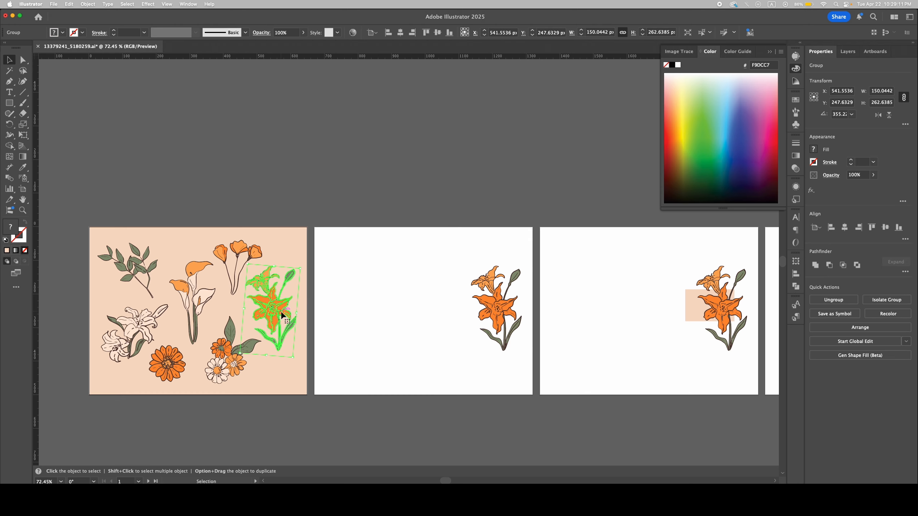
pyautogui.press('a')
pyautogui.press('h')
pyautogui.moveTo(578, 269); pyautogui.dragTo(448, 284)
pyautogui.keyDown('alt'); pyautogui.keyDown('super'); pyautogui.click(571, 286); pyautogui.keyUp('super'); pyautogui.keyUp('alt')
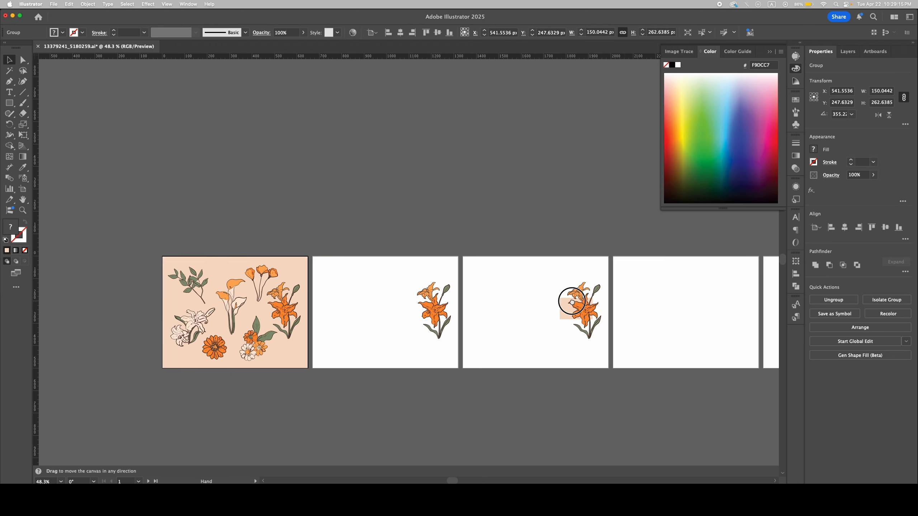
pyautogui.moveTo(571, 286); pyautogui.dragTo(487, 282)
pyautogui.click(597, 294)
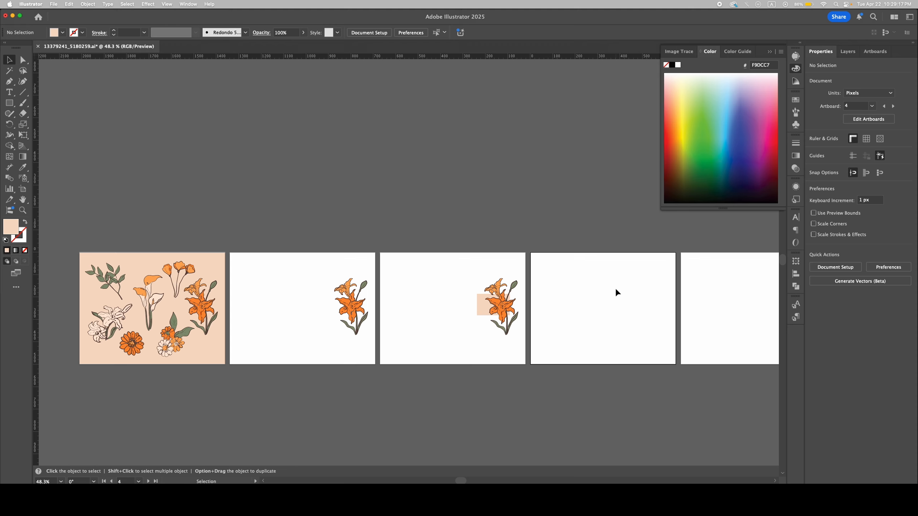
# Step: Try moving the orange lily group toward the lower right corner of the first artboard, and undo the move
pyautogui.click(215, 352)
pyautogui.click(213, 334)
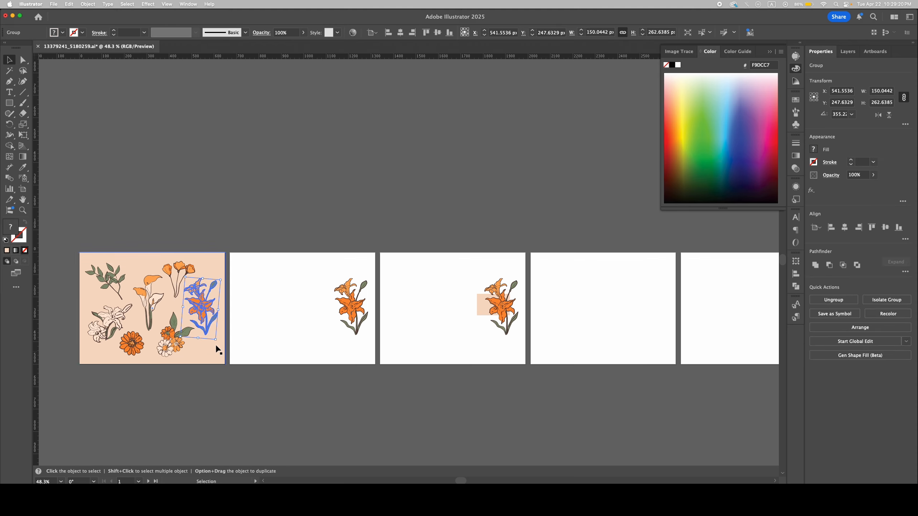
pyautogui.press('super+space')
pyautogui.moveTo(208, 309)
pyautogui.mouseDown()
pyautogui.moveTo(232, 307)
pyautogui.moveTo(211, 344)
pyautogui.moveTo(221, 334)
pyautogui.moveTo(211, 312)
pyautogui.mouseUp()
pyautogui.click(213, 258)
pyautogui.click(210, 313)
pyautogui.click(250, 217)
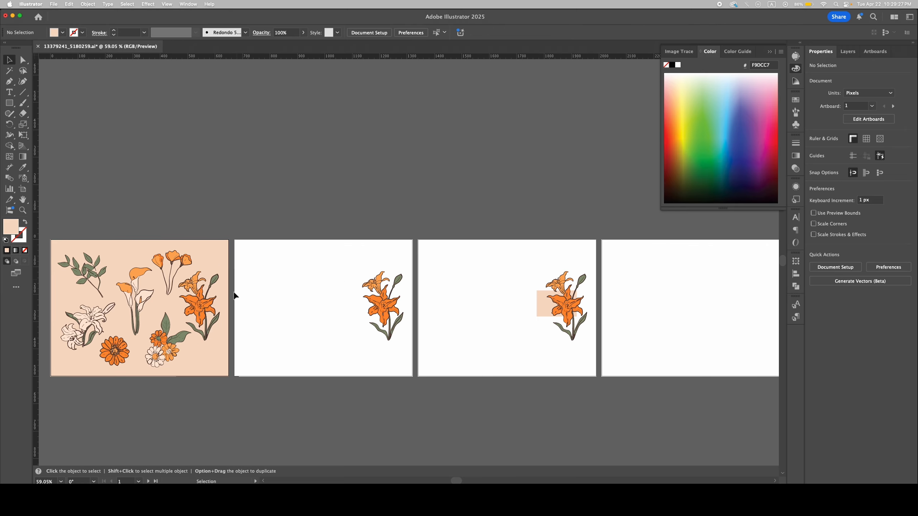
pyautogui.click(227, 302)
pyautogui.click(262, 219)
pyautogui.click(209, 319)
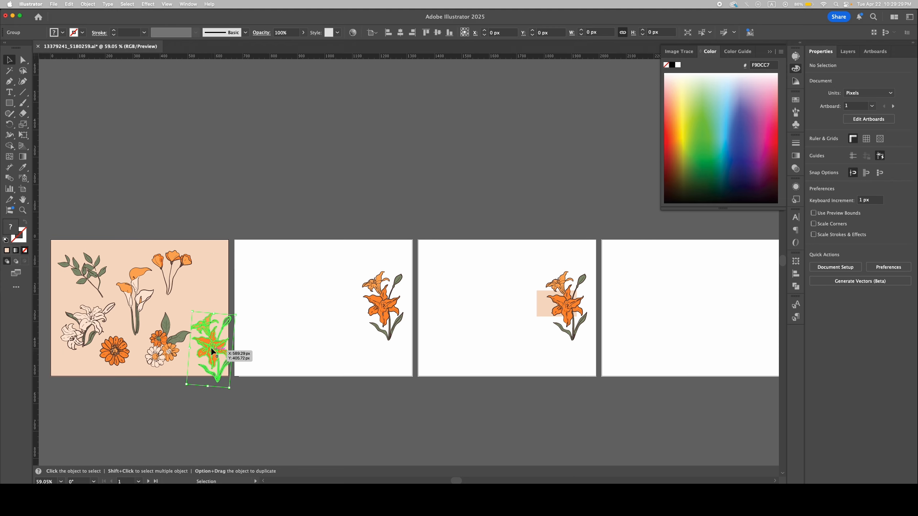
pyautogui.click(212, 253)
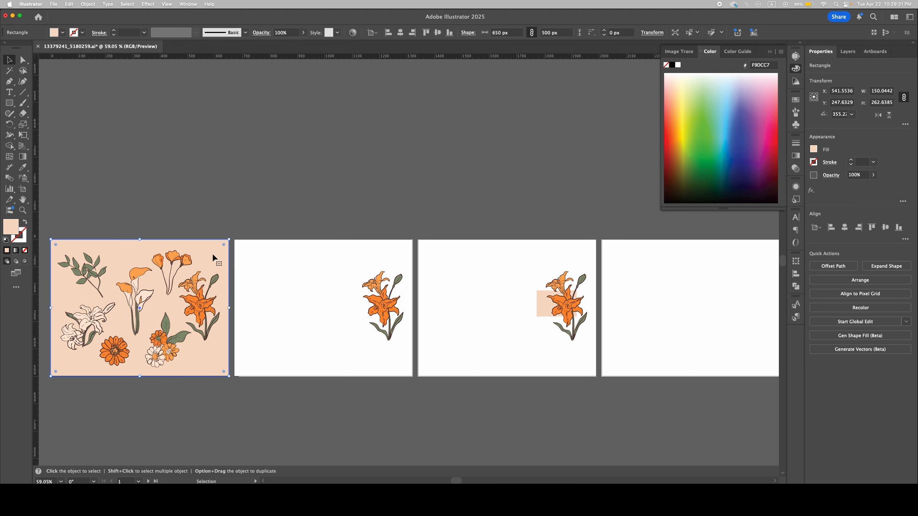
pyautogui.hscroll(-2, 217, 258)
pyautogui.scroll(2, 195, 262)
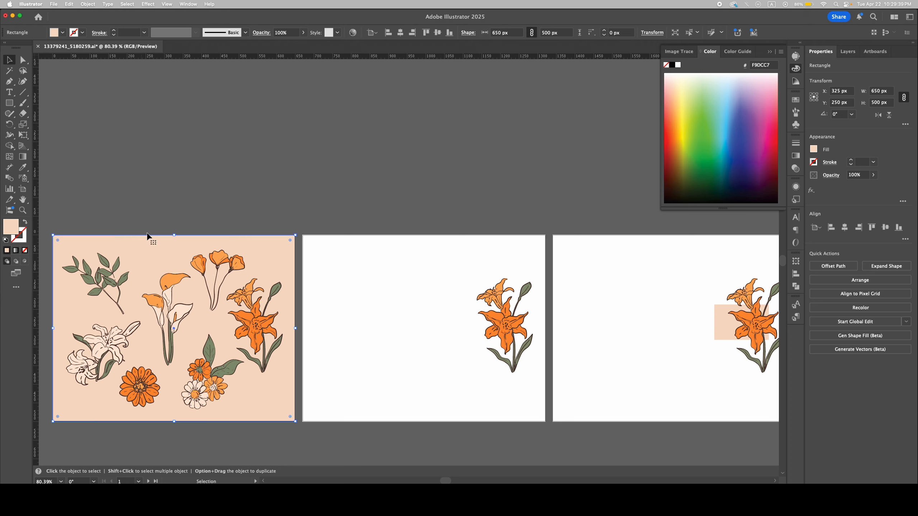
pyautogui.click(156, 379)
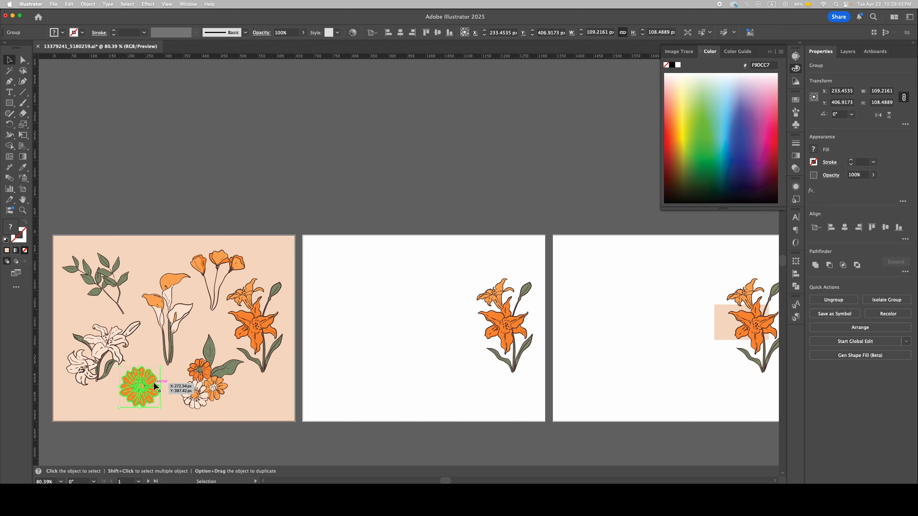
pyautogui.click(185, 428)
pyautogui.moveTo(186, 426); pyautogui.dragTo(235, 409)
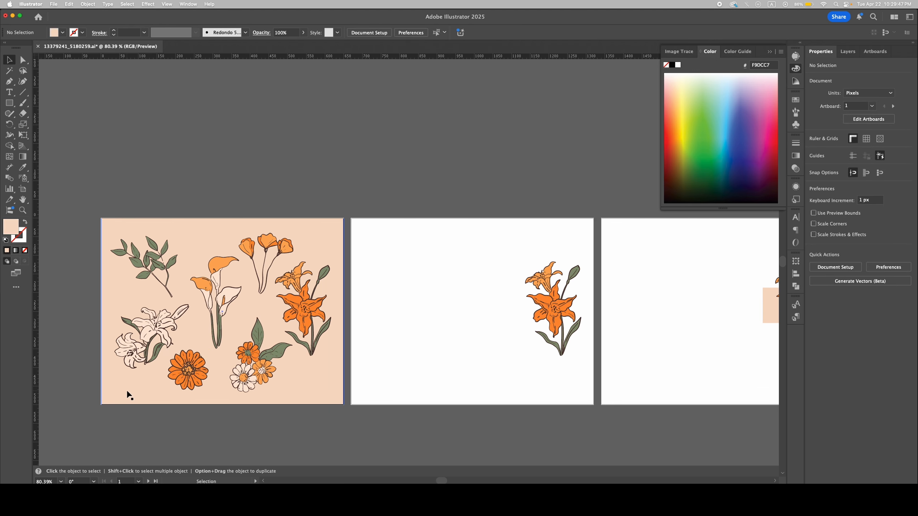
pyautogui.click(128, 392)
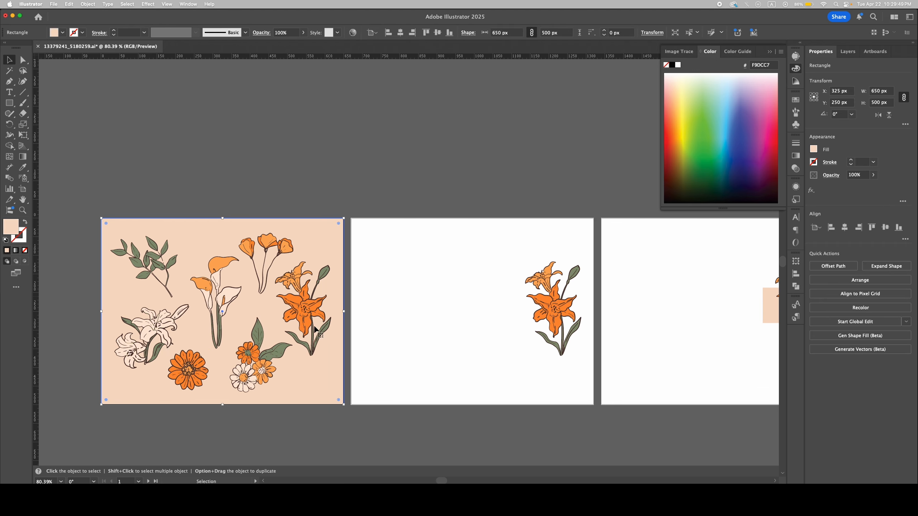
pyautogui.scroll(2, 170, 285)
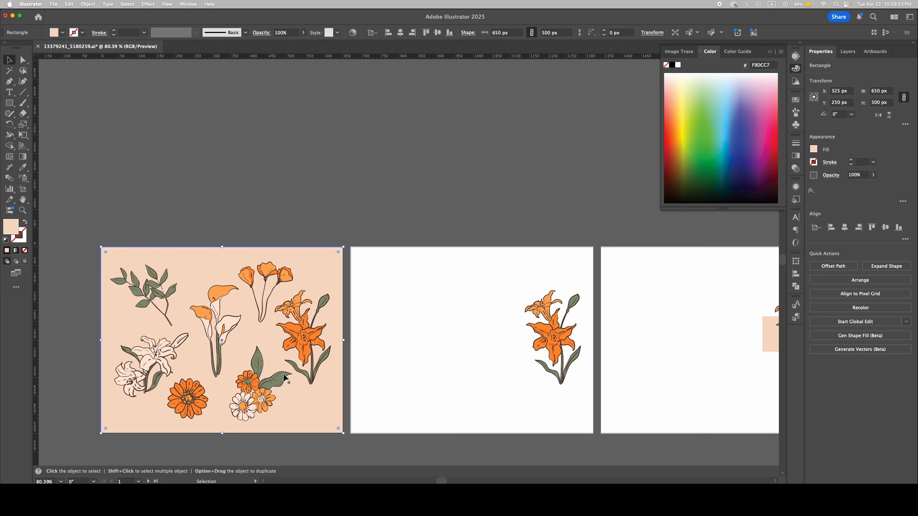
# Step: Copy the round orange flower group from the first artboard and make the blank fourth artboard active
pyautogui.click(199, 397)
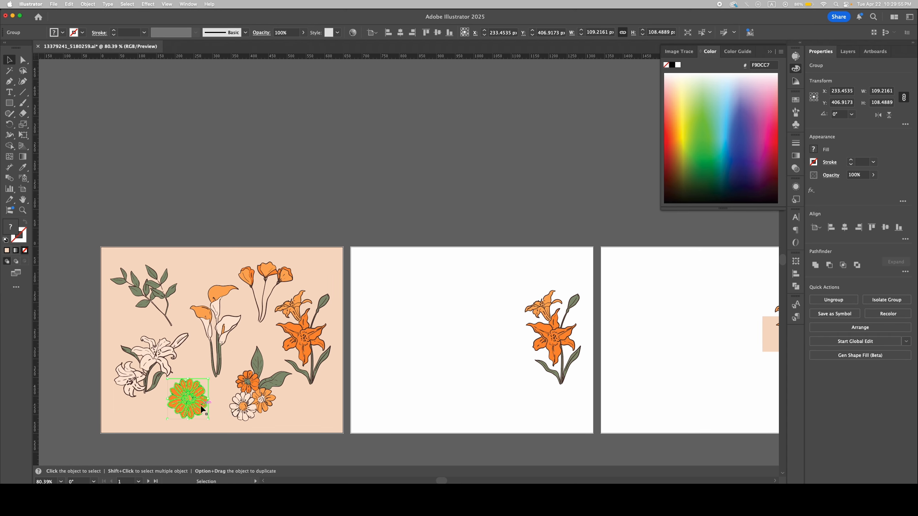
pyautogui.press('a')
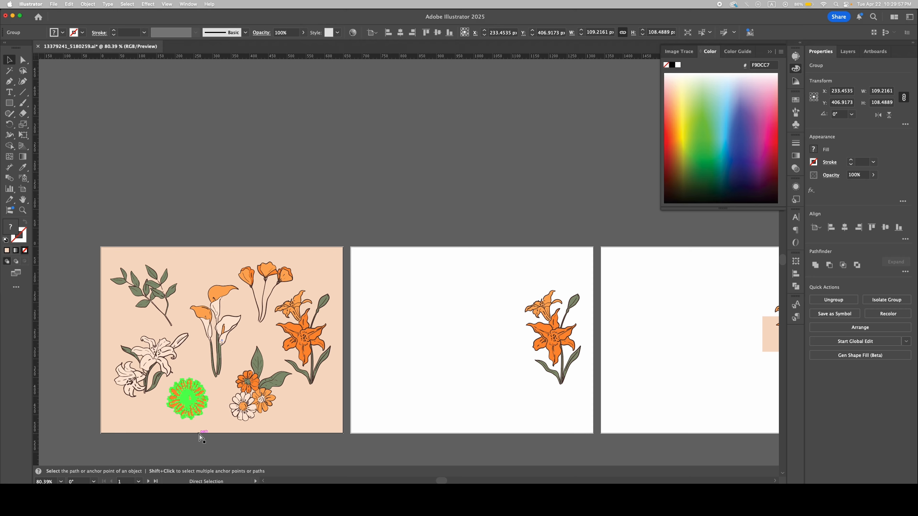
pyautogui.moveTo(289, 346); pyautogui.dragTo(246, 345)
pyautogui.moveTo(542, 361); pyautogui.dragTo(150, 354)
pyautogui.moveTo(334, 342); pyautogui.dragTo(379, 341)
pyautogui.click(321, 333)
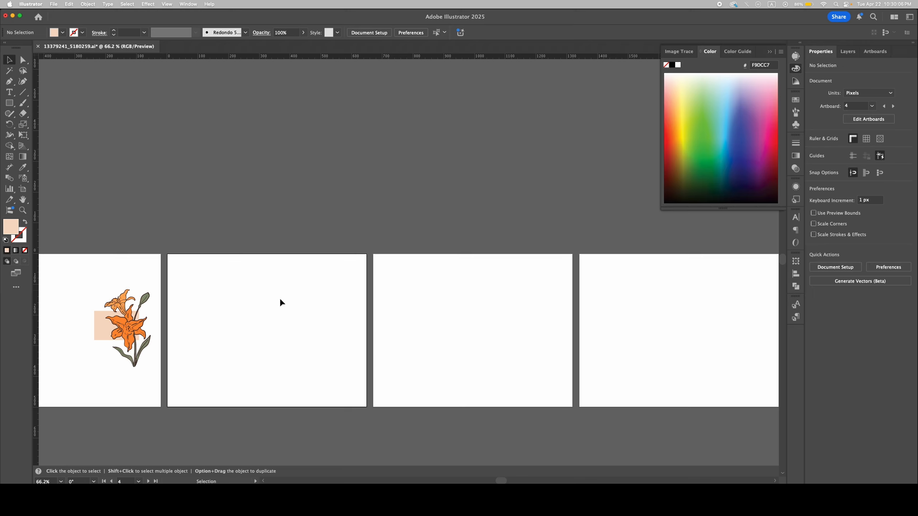
# Step: Paste the round orange flower in place at its original position on the fourth artboard and deselect it
pyautogui.press('a')
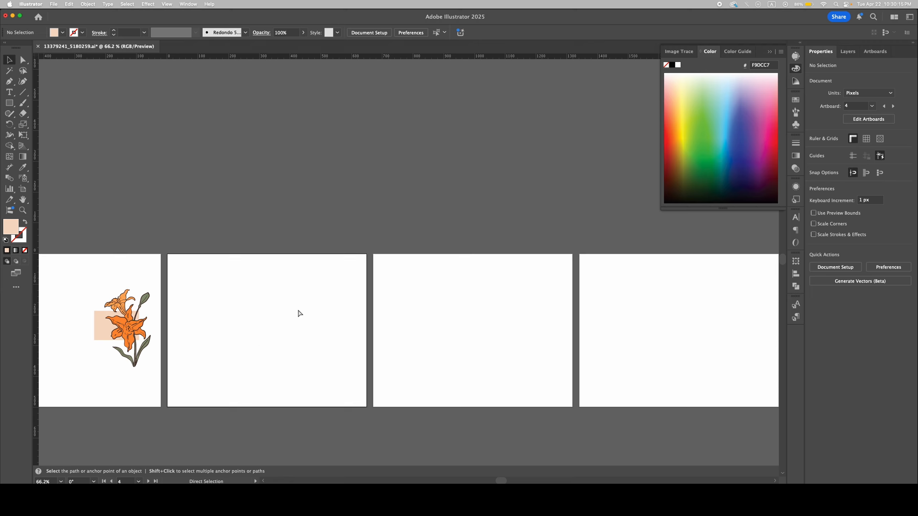
pyautogui.press('super+shift+v')
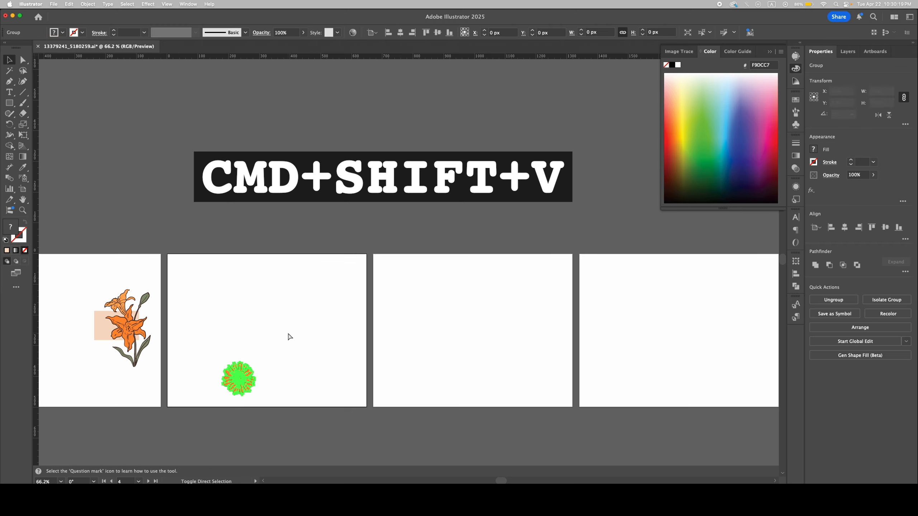
pyautogui.moveTo(265, 357); pyautogui.dragTo(358, 329)
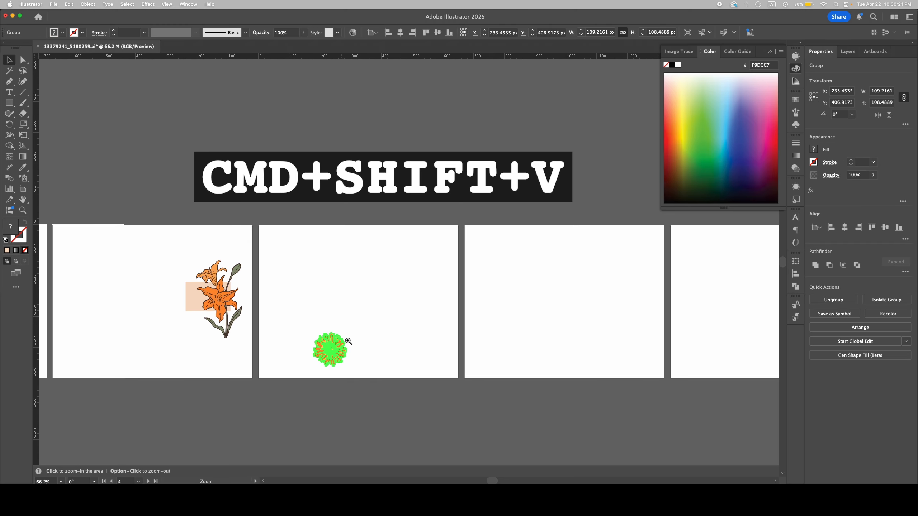
pyautogui.scroll(-5, 349, 342)
pyautogui.moveTo(185, 385); pyautogui.dragTo(330, 371)
pyautogui.click(327, 372)
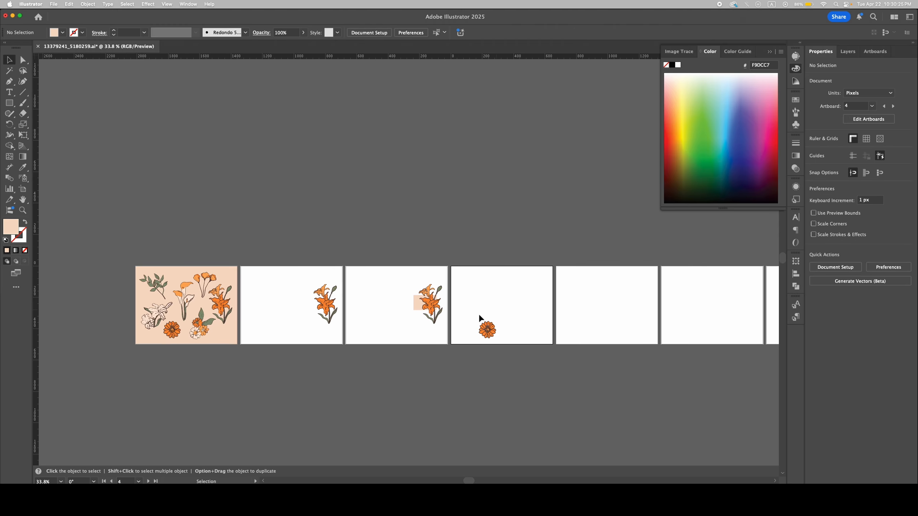